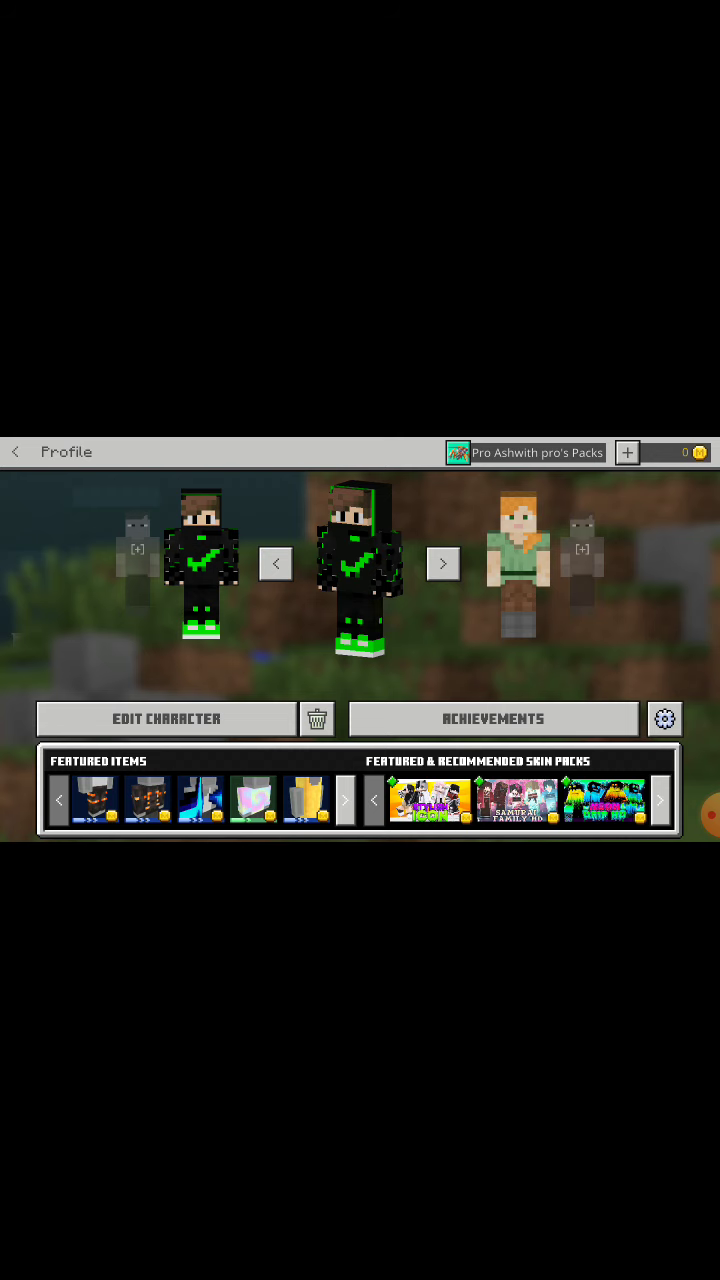
Step: In Edit Character, pick the owned Import skin slot and choose a new skin from Gallery
key(Escape)
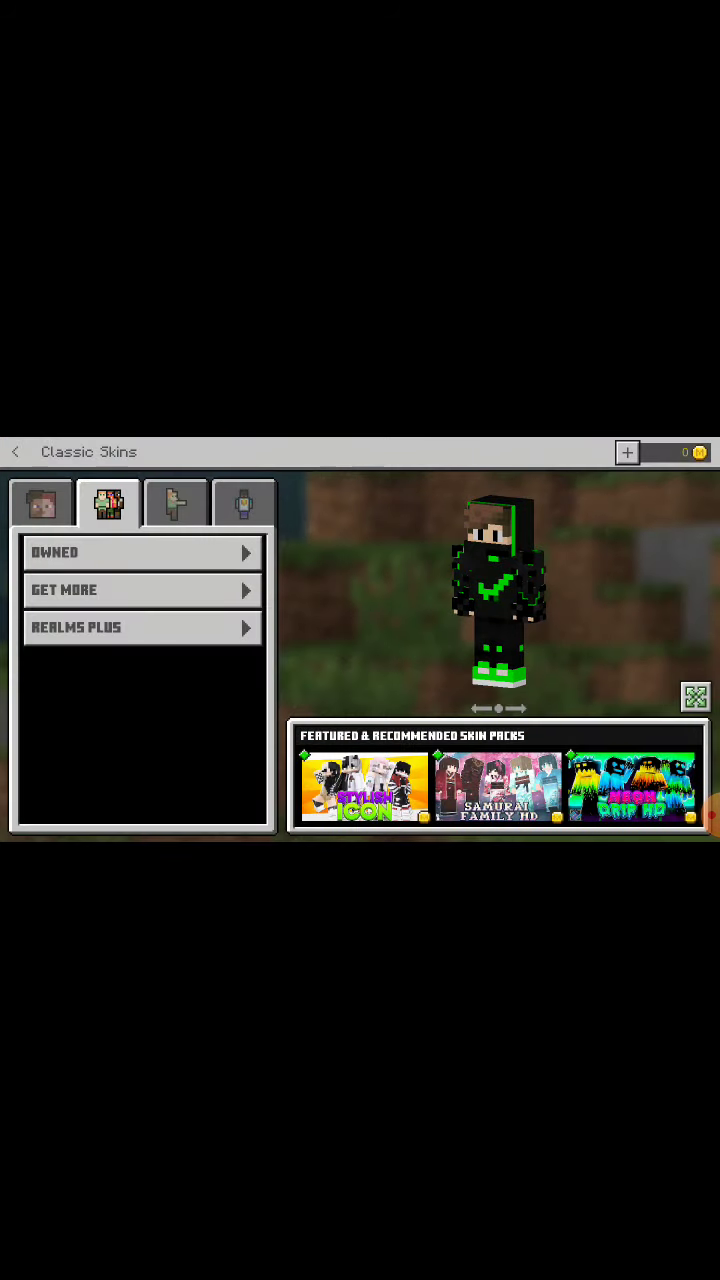
click(140, 552)
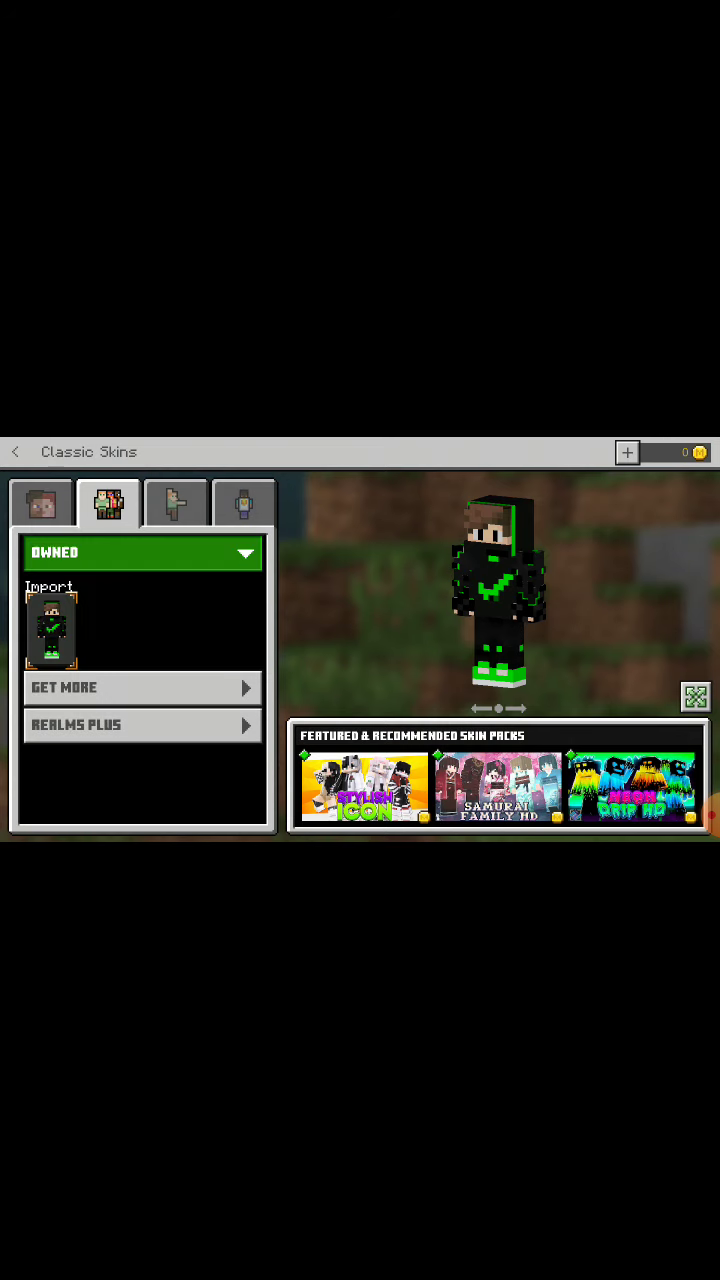
click(51, 630)
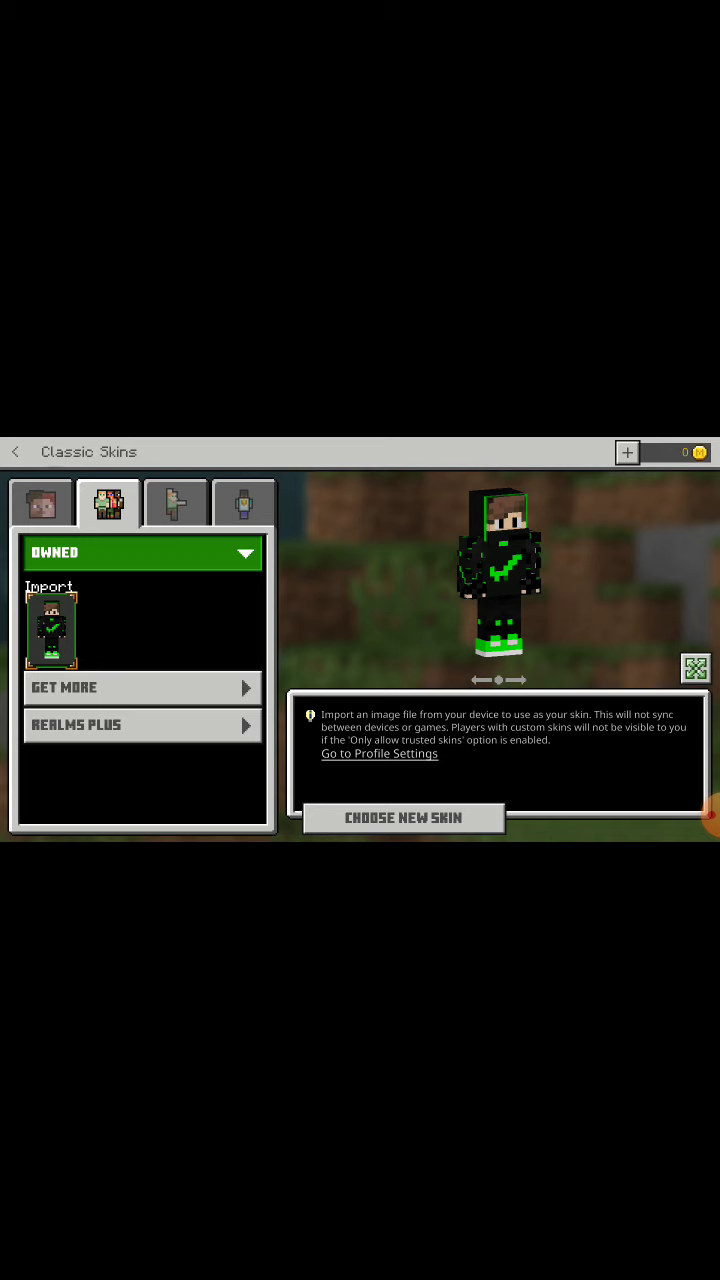
click(403, 817)
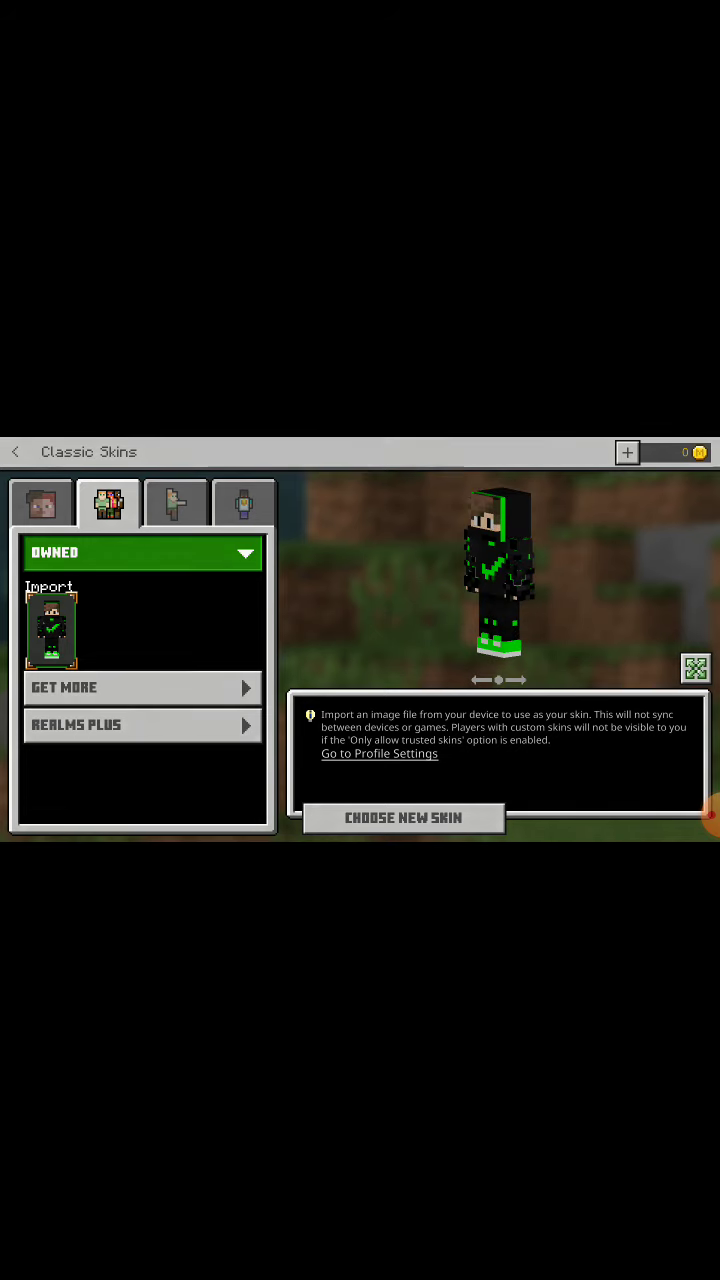
click(247, 708)
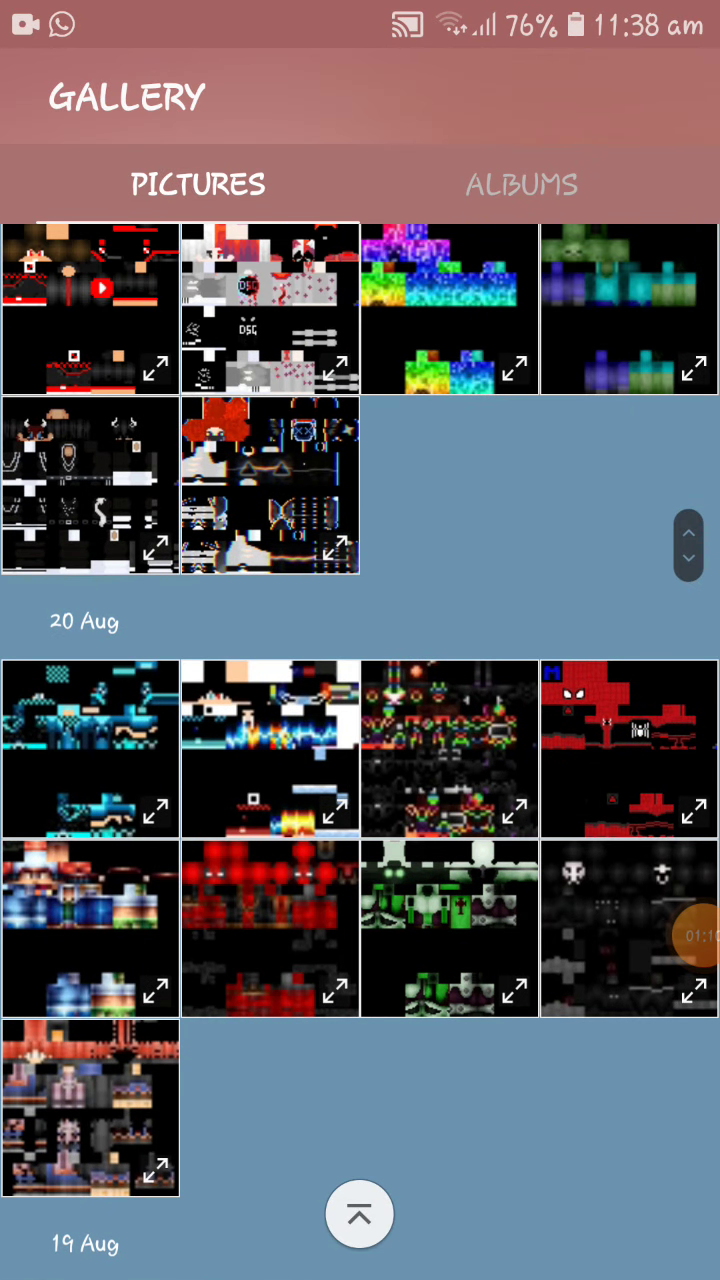
Step: Browse the saved skin pictures in Gallery, then return to the phone's home screen
scroll(360, 750, up, 1)
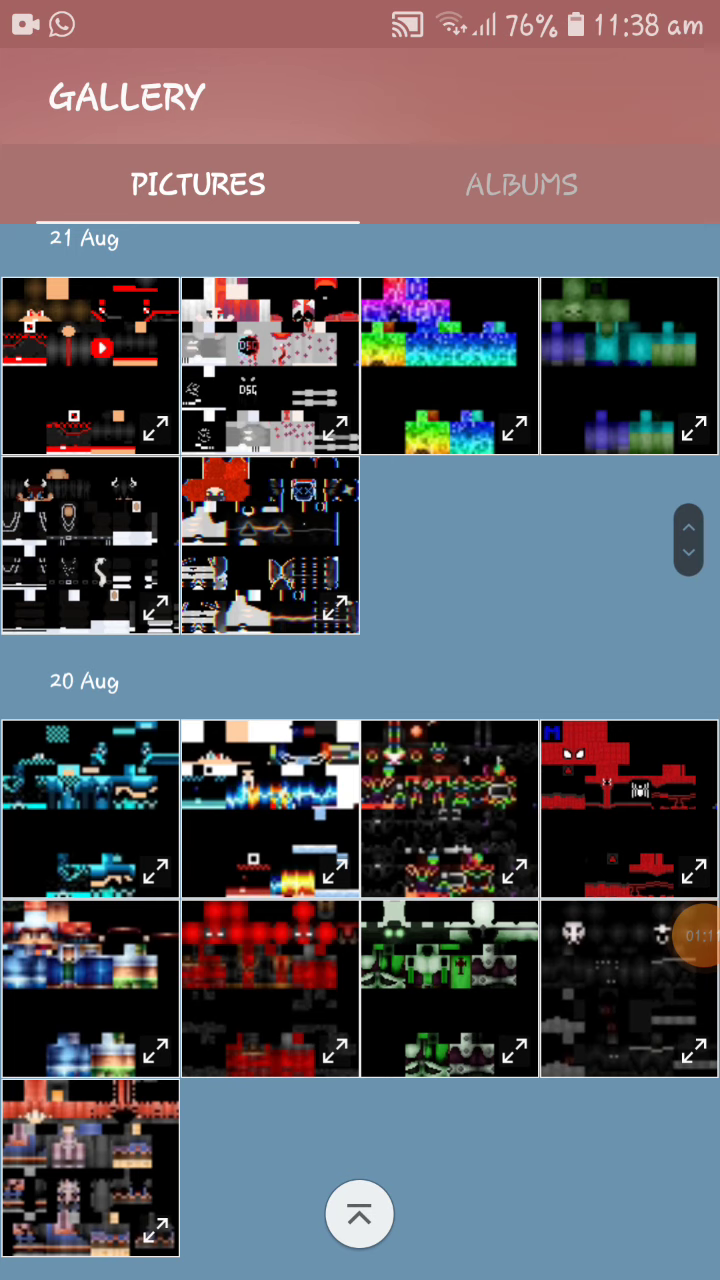
scroll(360, 750, down, 3)
scroll(360, 750, up, 1)
scroll(700, 925, up, 1)
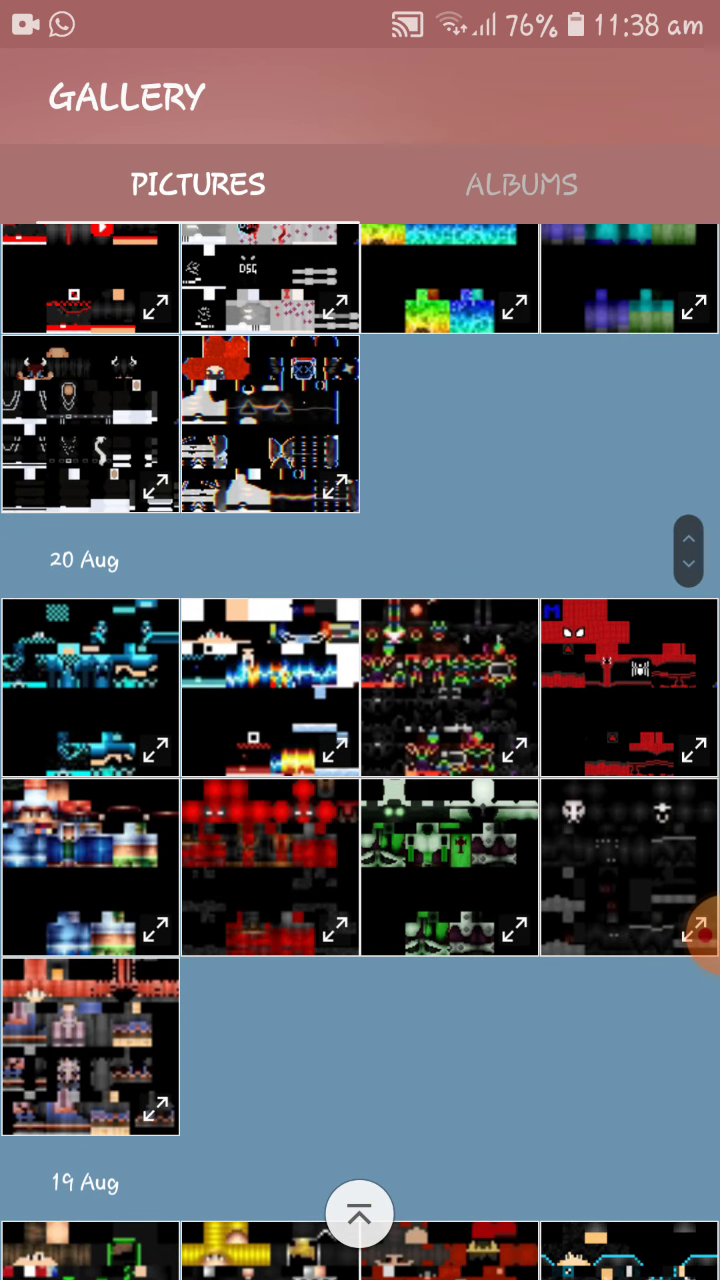
key(Home)
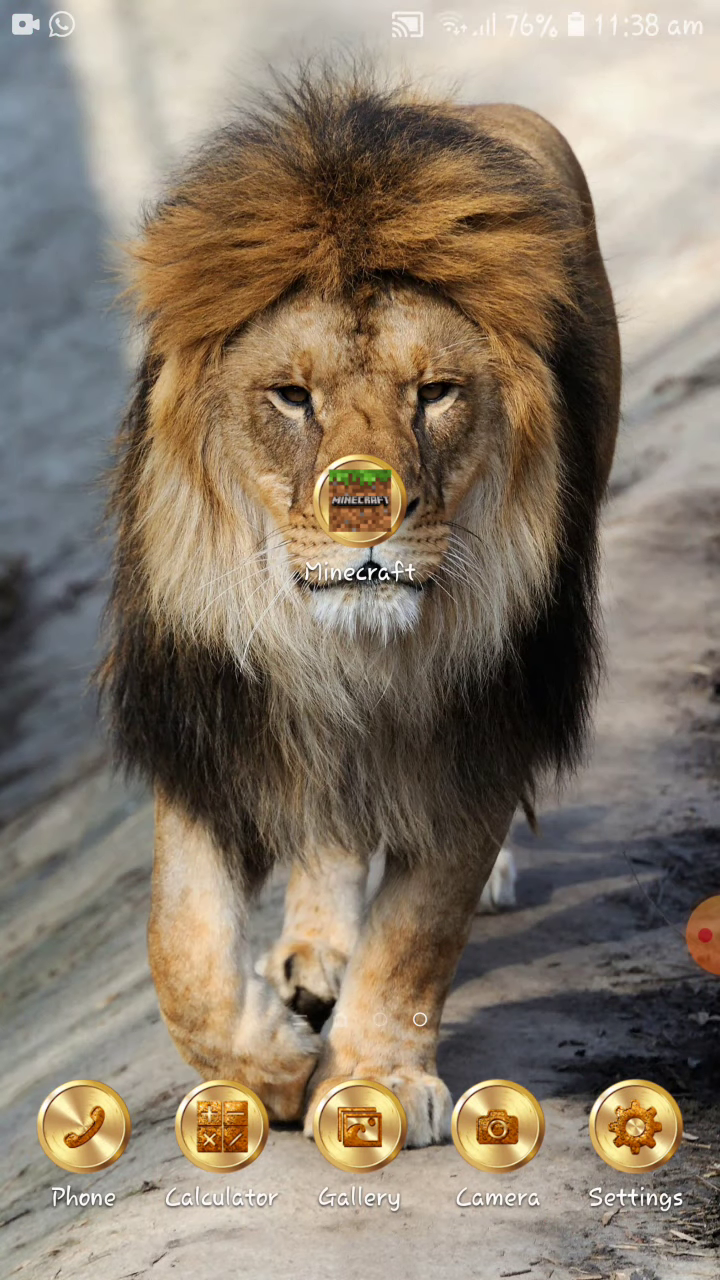
Step: Launch Boys Skins For Minecraft from the app drawer
drag(360, 900, 360, 400)
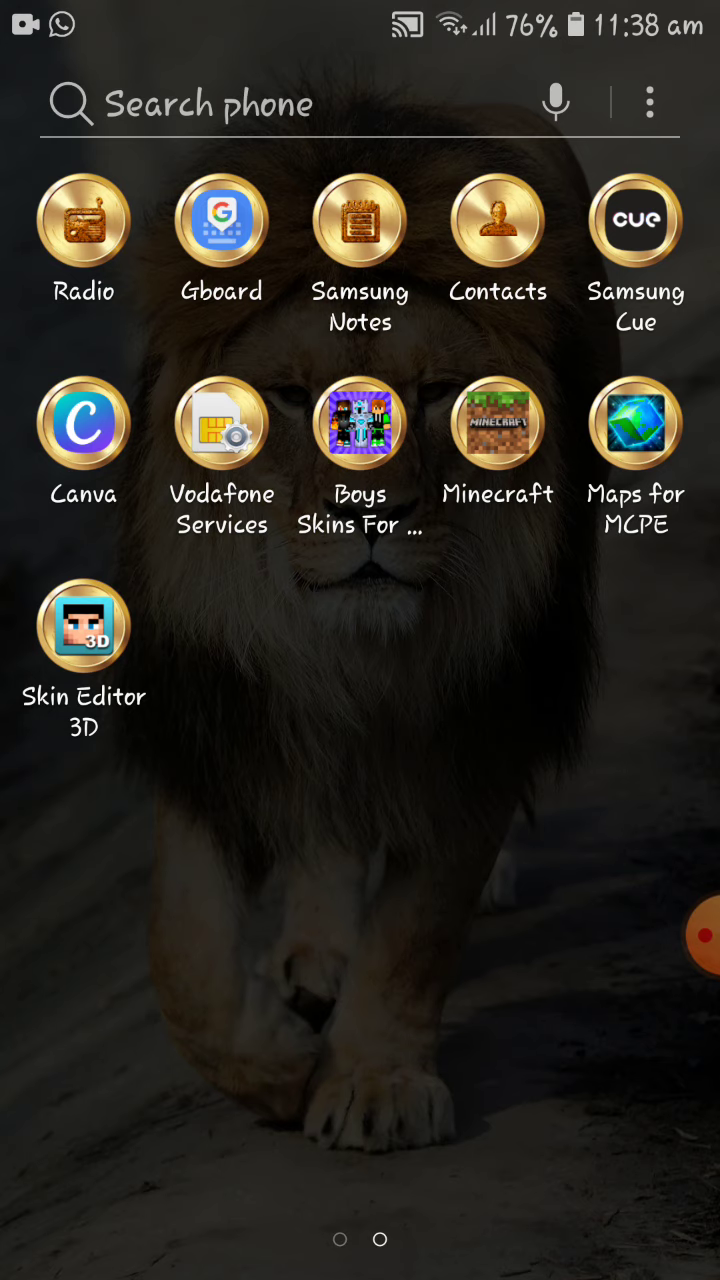
click(359, 421)
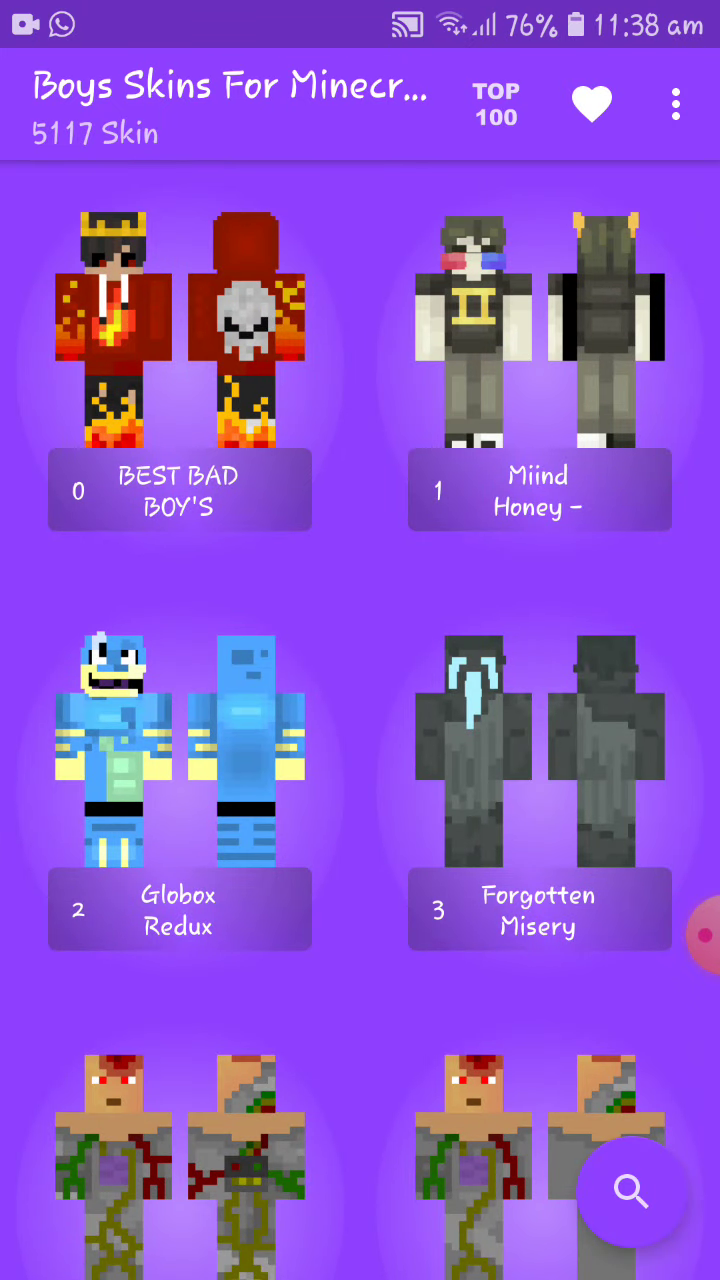
Step: Scroll the 5117-skin catalogue until #87 Exploded creeper is visible
scroll(360, 700, down, 20)
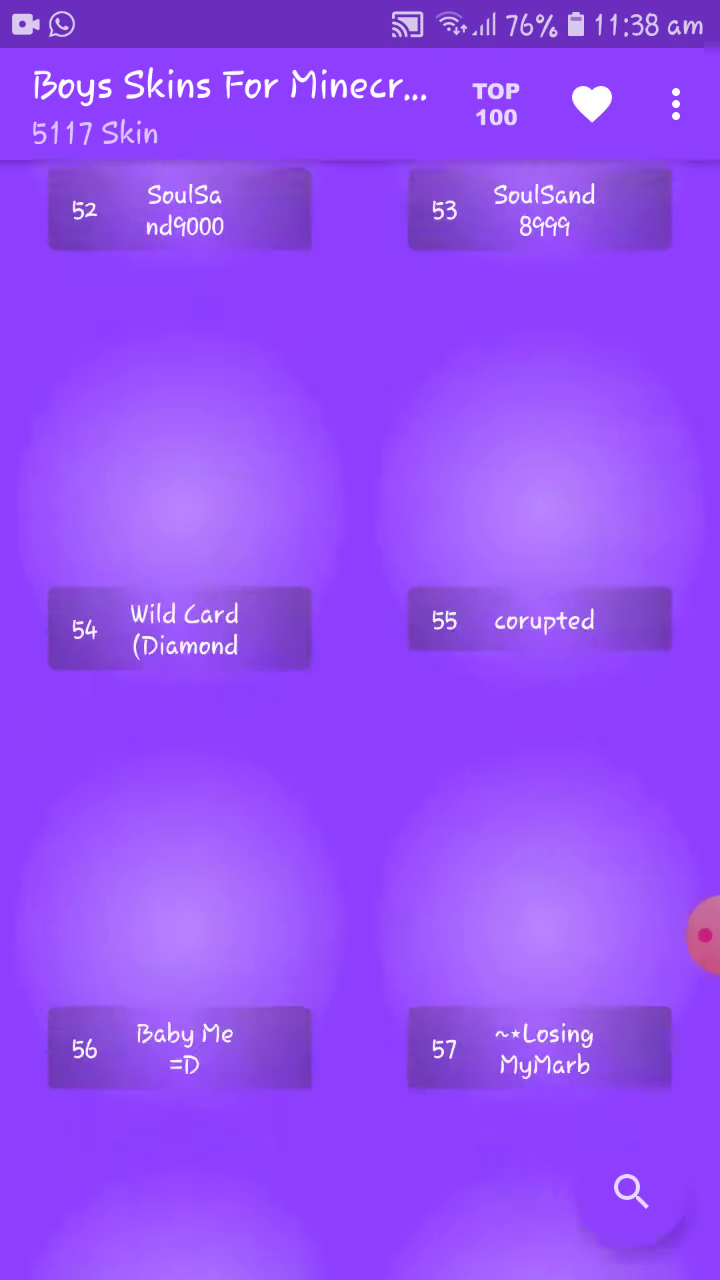
scroll(360, 700, down, 5)
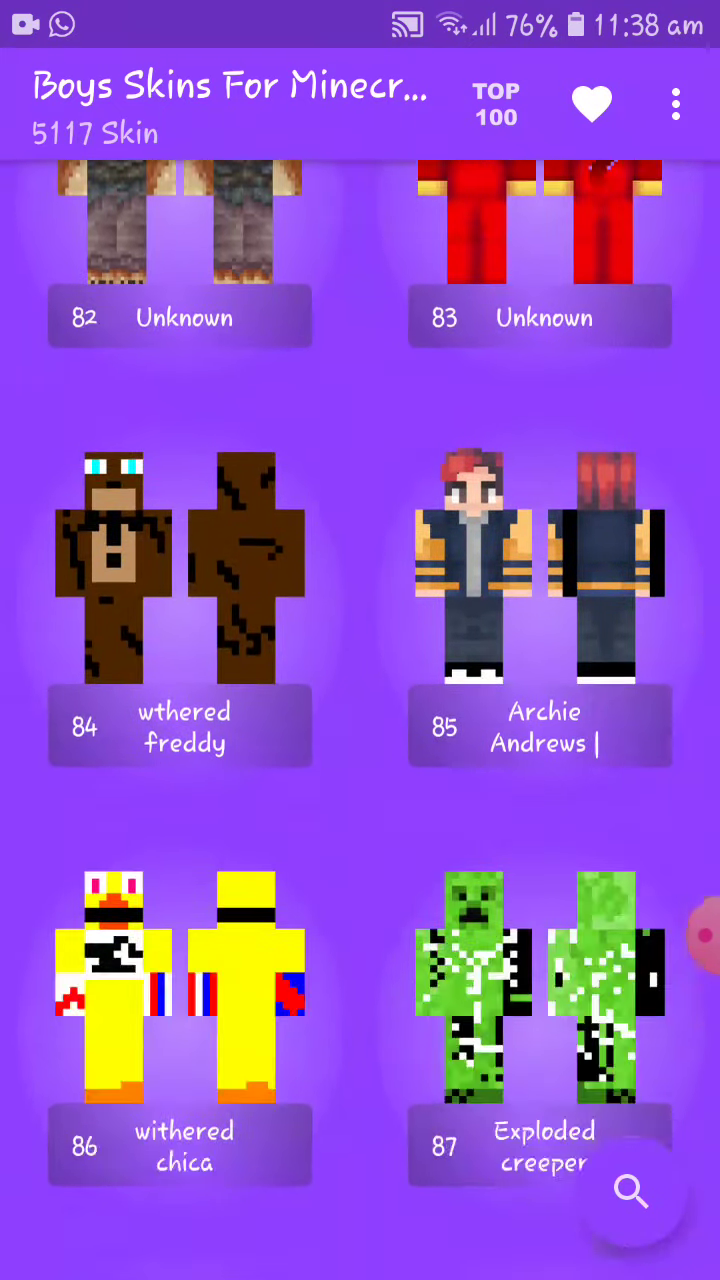
scroll(360, 720, down, 2)
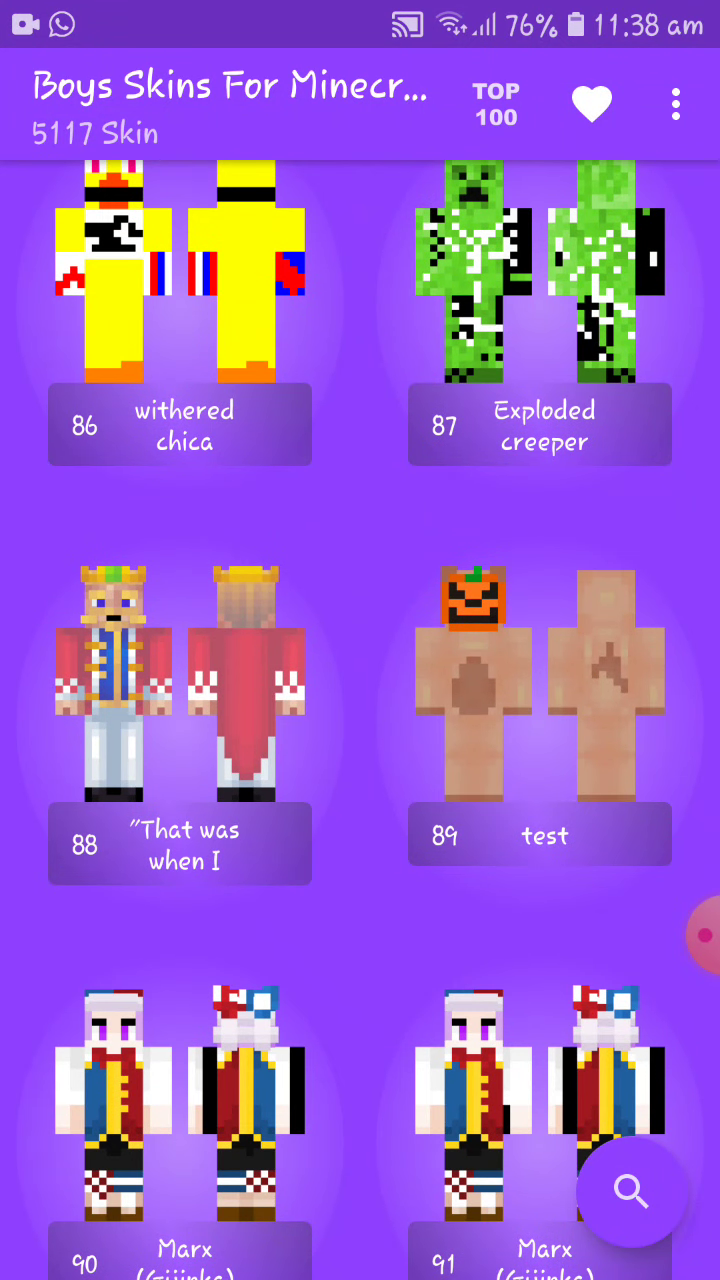
scroll(360, 700, up, 3)
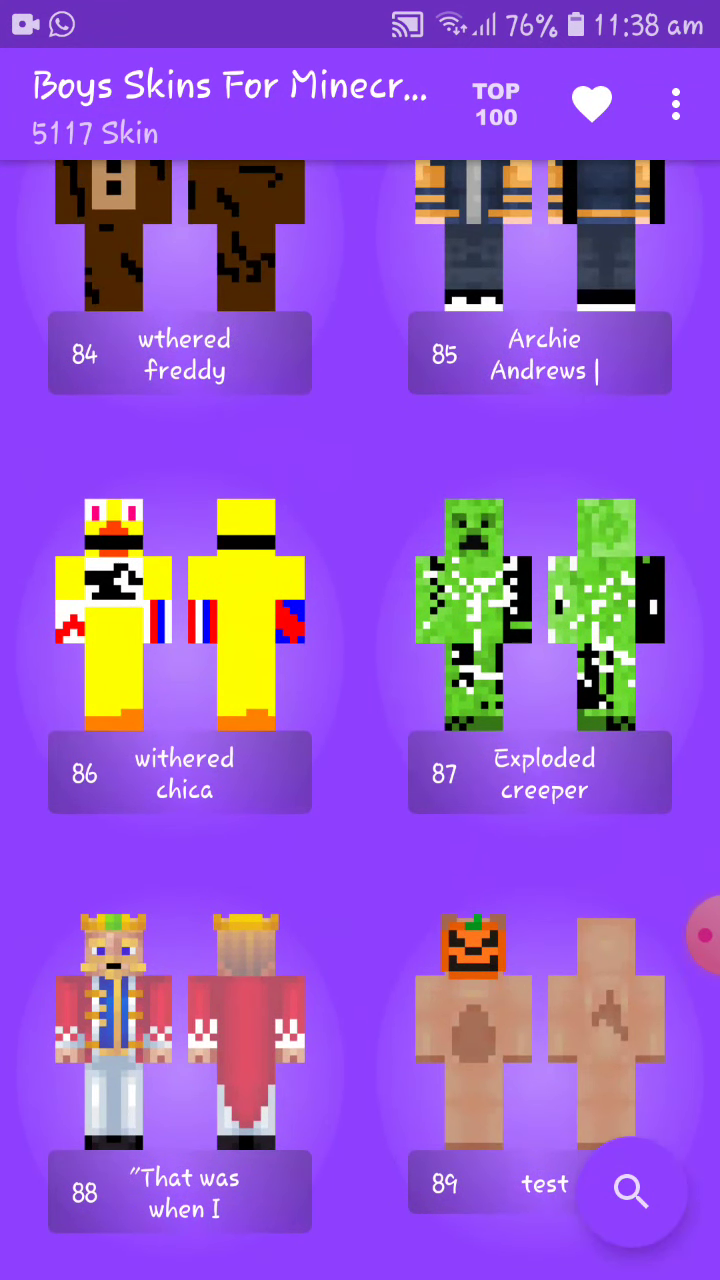
Step: Download skin #87 Exploded creeper to the gallery, dismiss the ad, then close its details
click(540, 640)
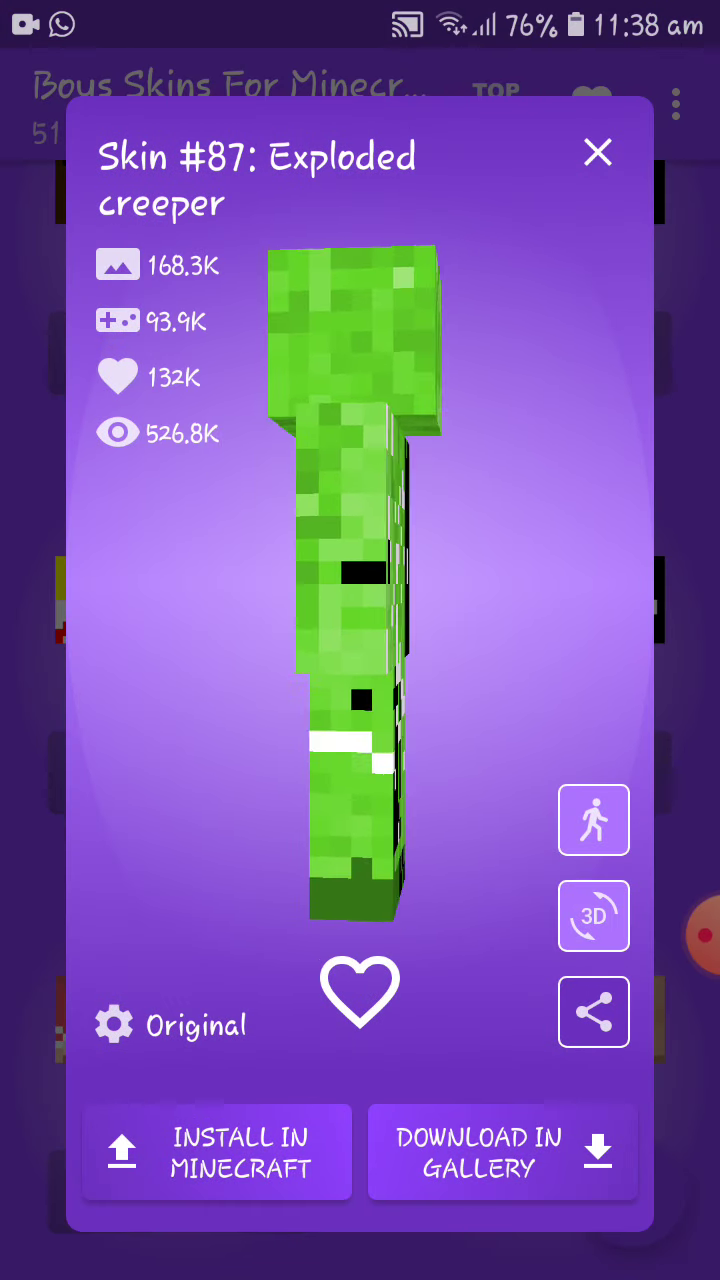
click(502, 1152)
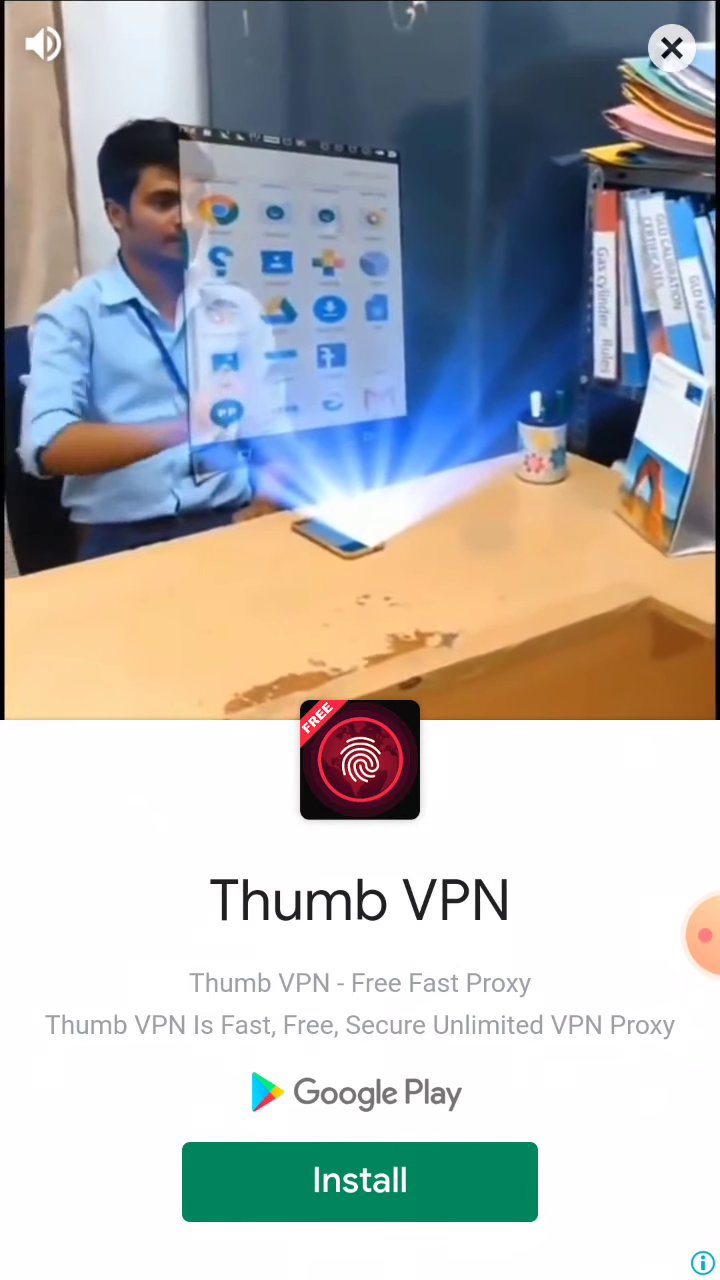
click(671, 48)
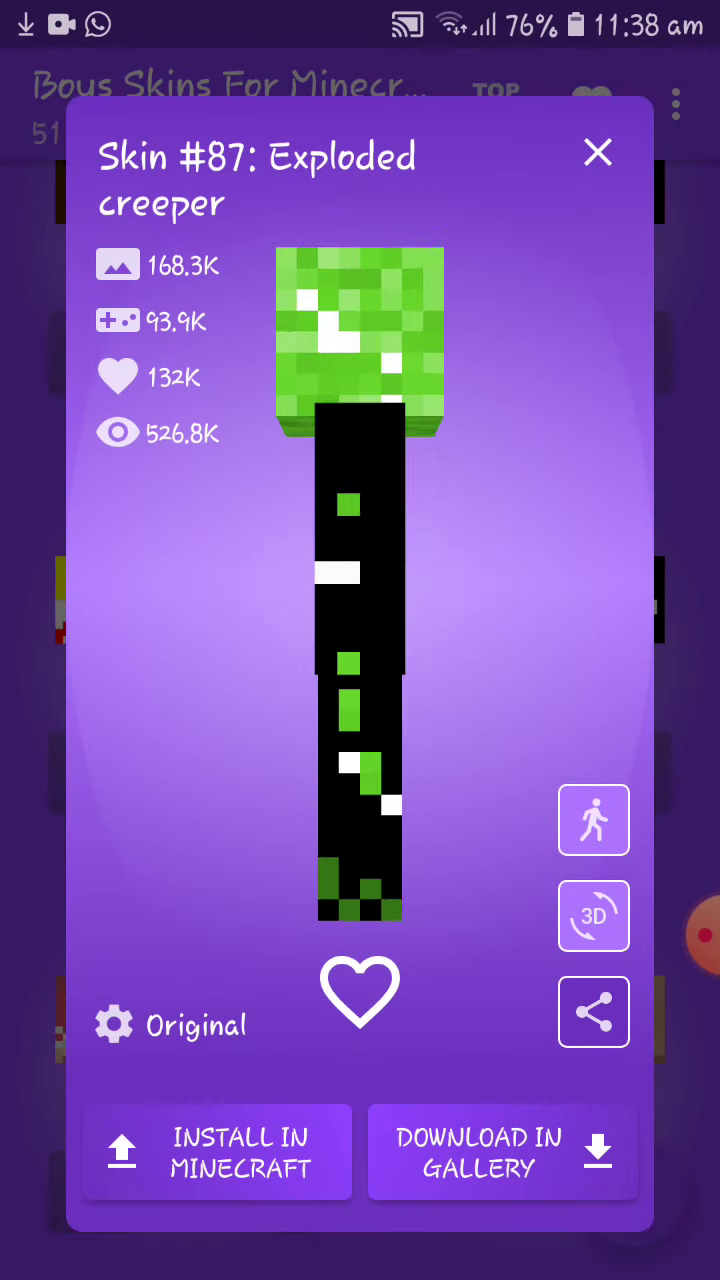
mouse_move(360, 10)
mouse_down()
mouse_move(360, 300)
mouse_move(360, 40)
mouse_up()
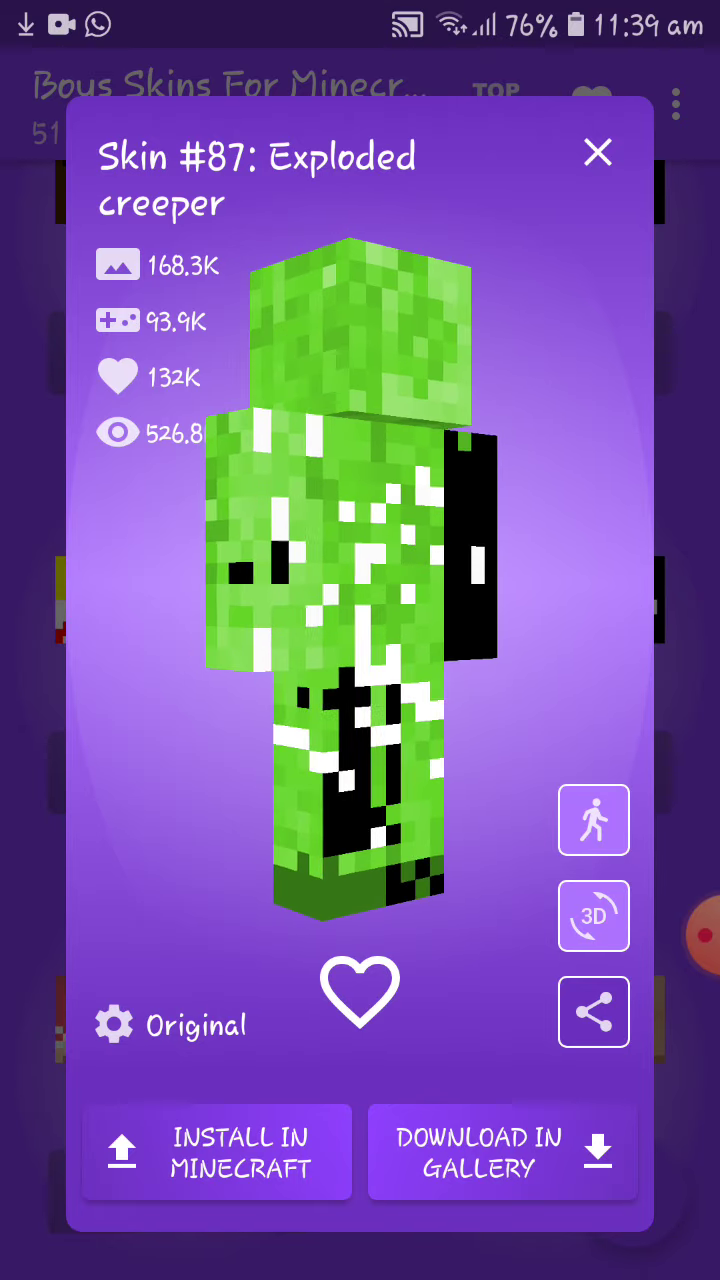
key(Escape)
Step: Switch back to Gallery's picture chooser and scroll down to the 19 Aug skin images
key(alt+Tab)
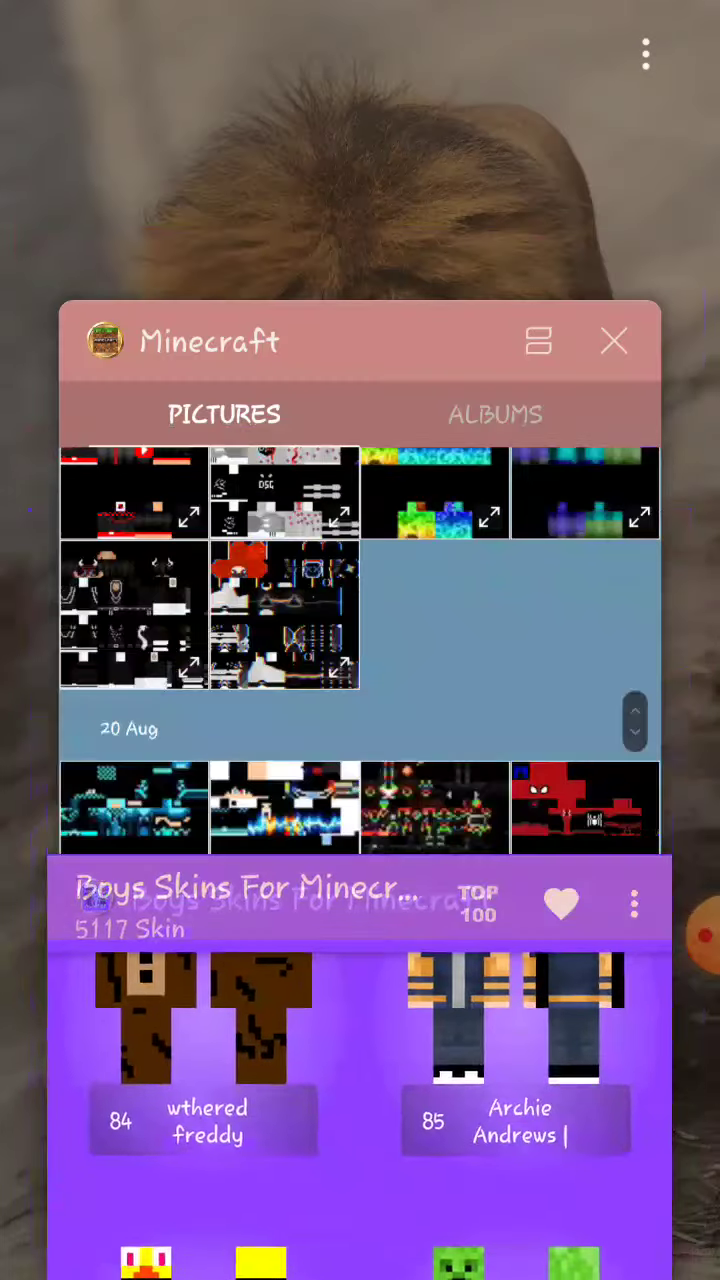
click(360, 500)
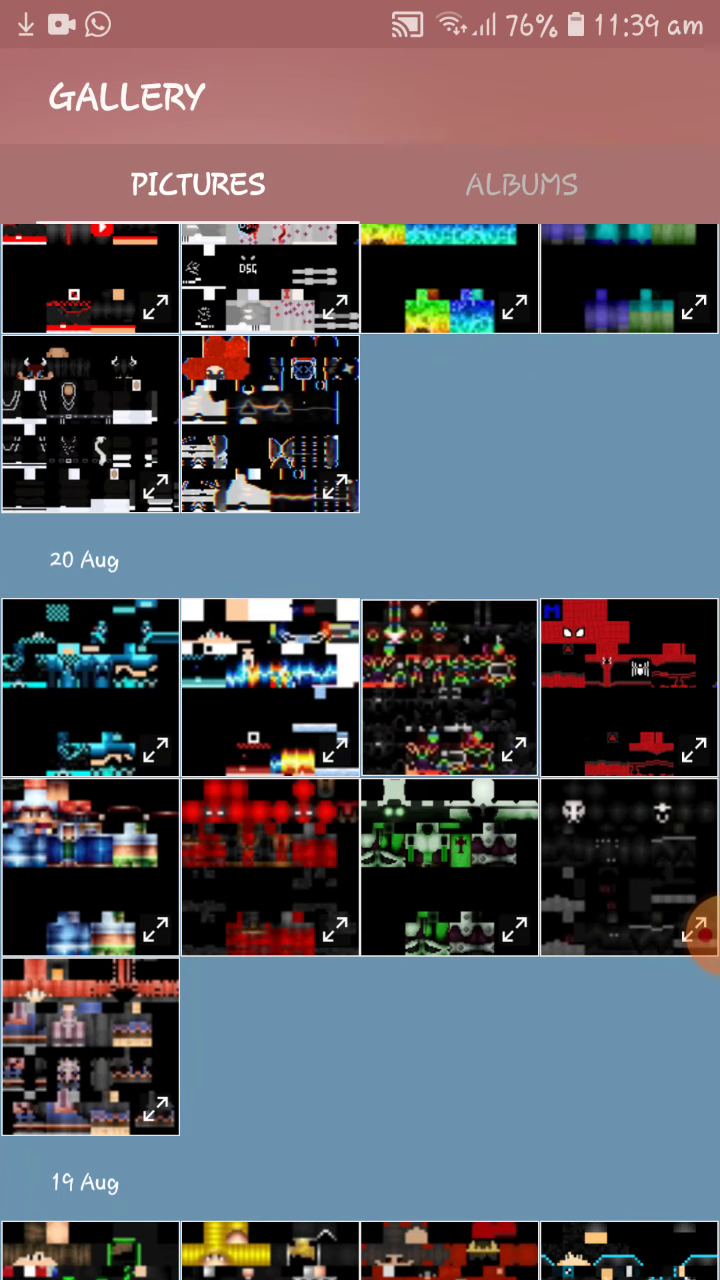
scroll(360, 750, up, 5)
scroll(360, 750, down, 8)
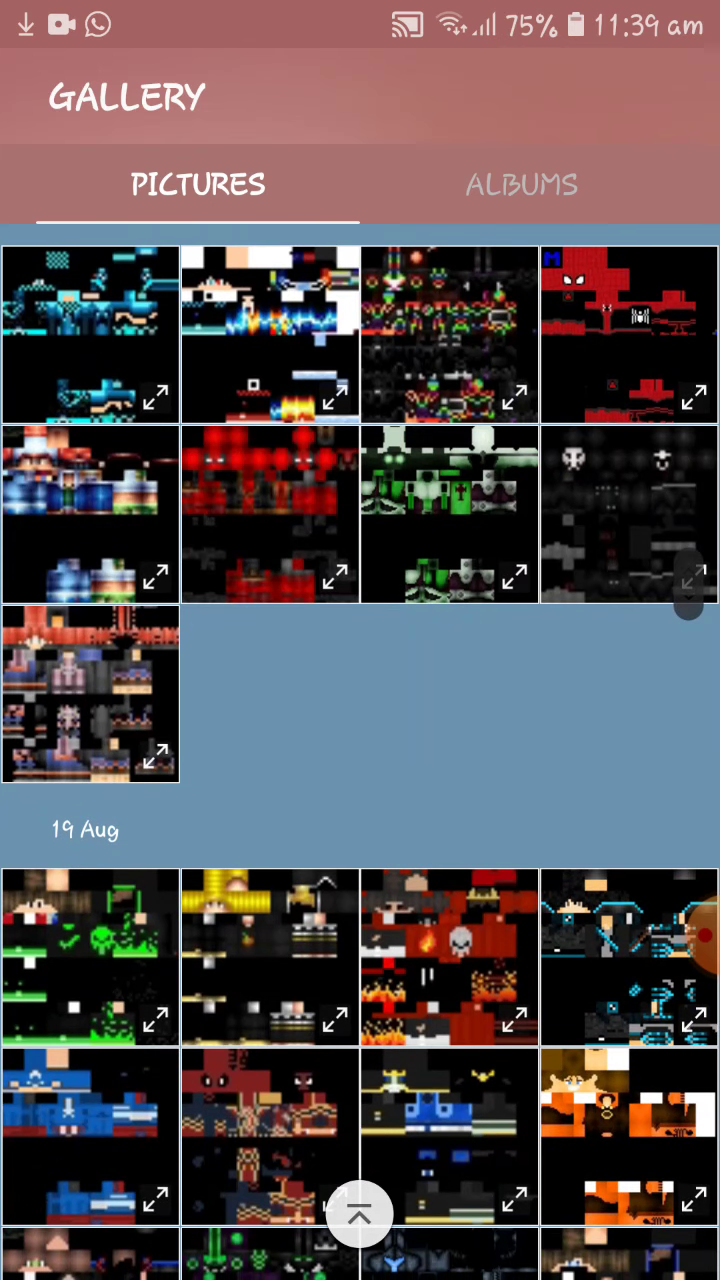
scroll(360, 750, down, 2)
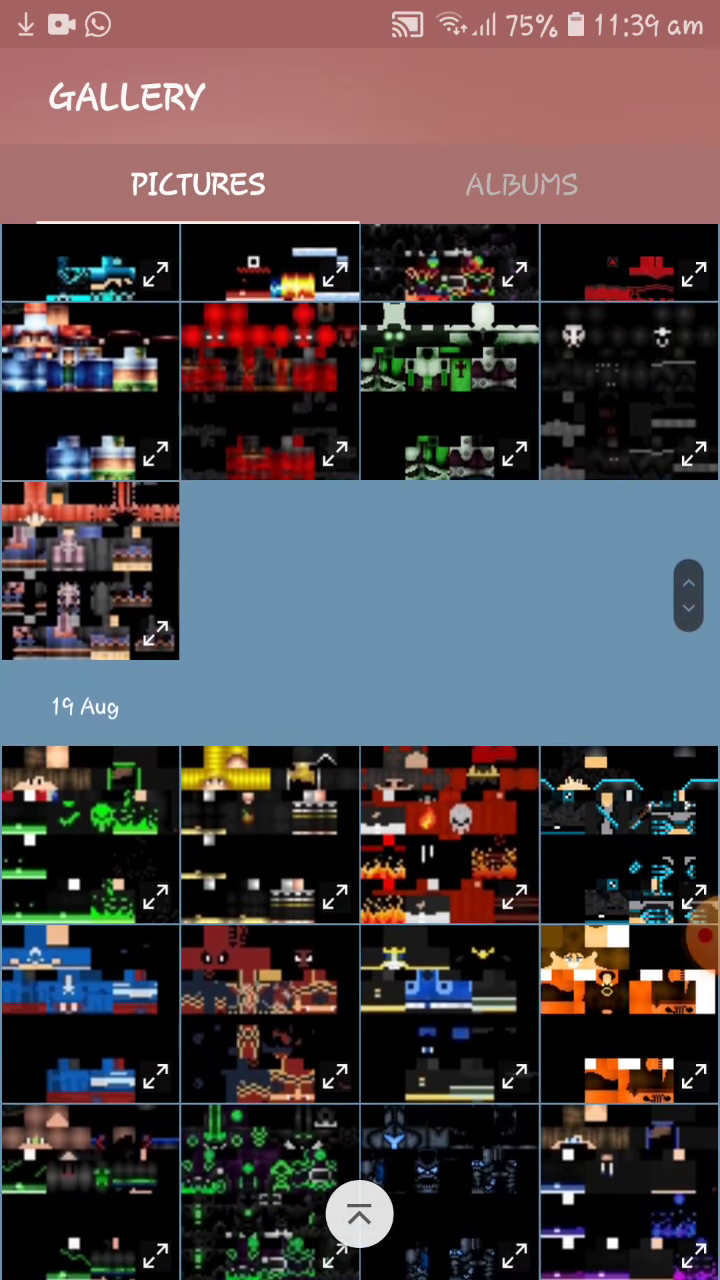
Step: Leave Gallery so Minecraft applies the black green-skull skin, then back out to Classic Skins
key(Home)
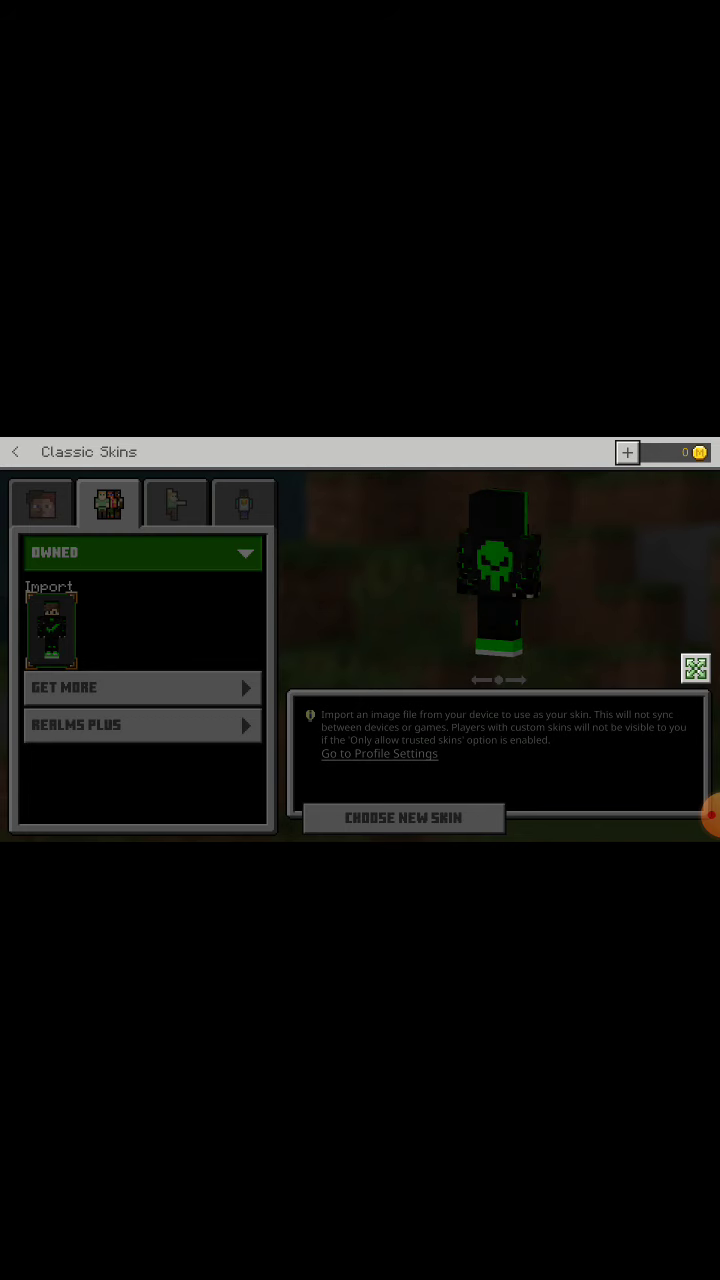
click(15, 452)
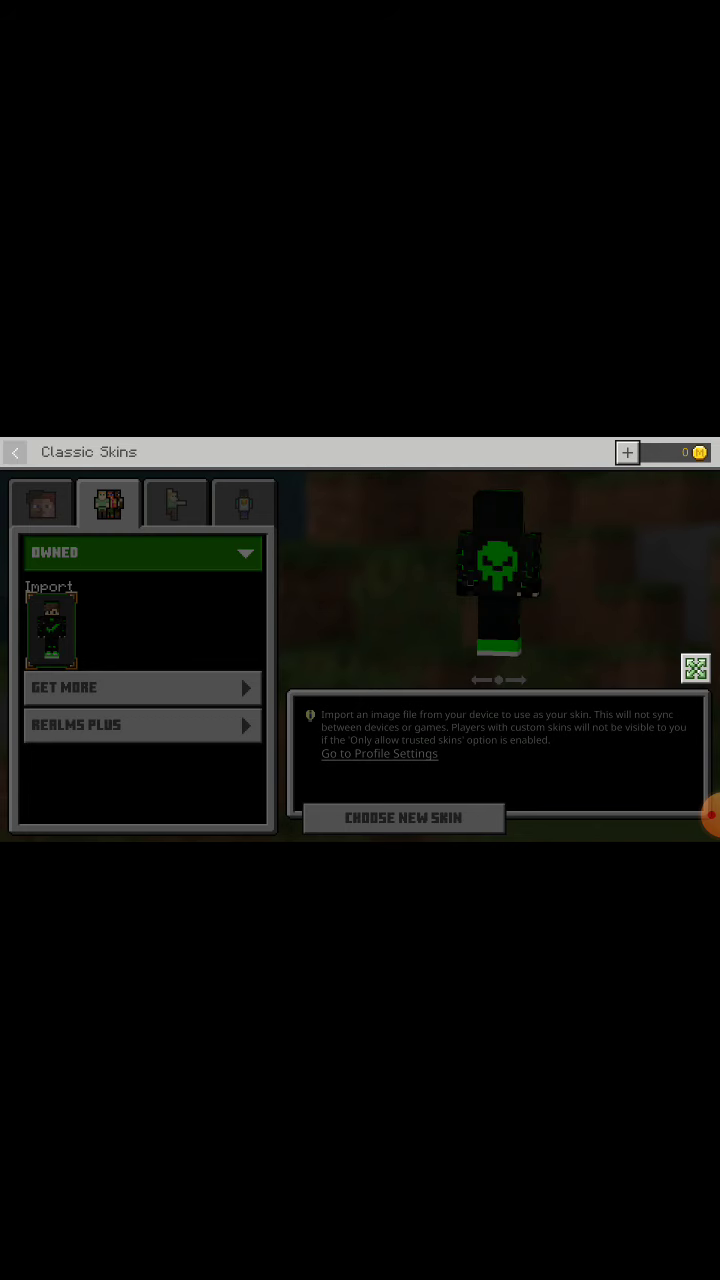